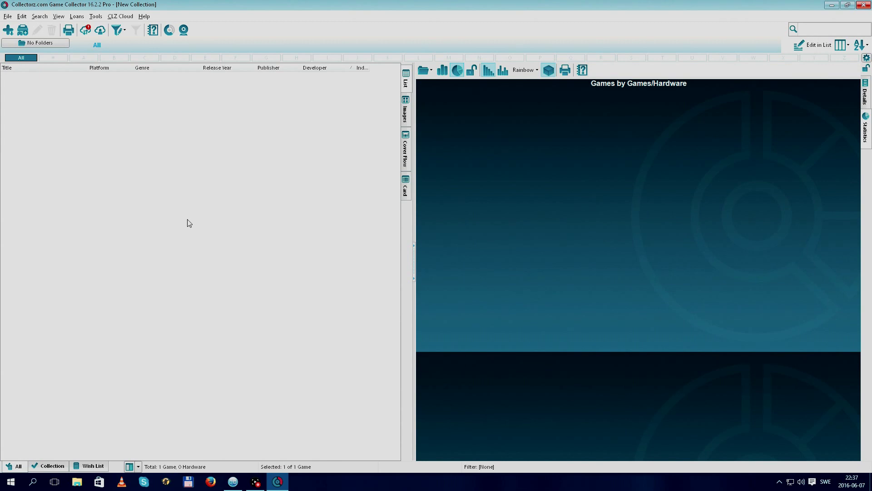
pyautogui.hotkey('ctrl', 'i')
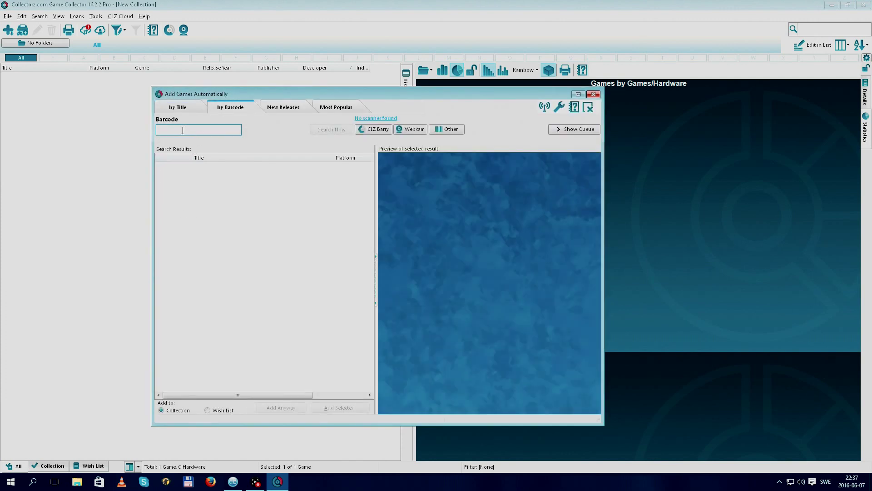
pyautogui.click(169, 104)
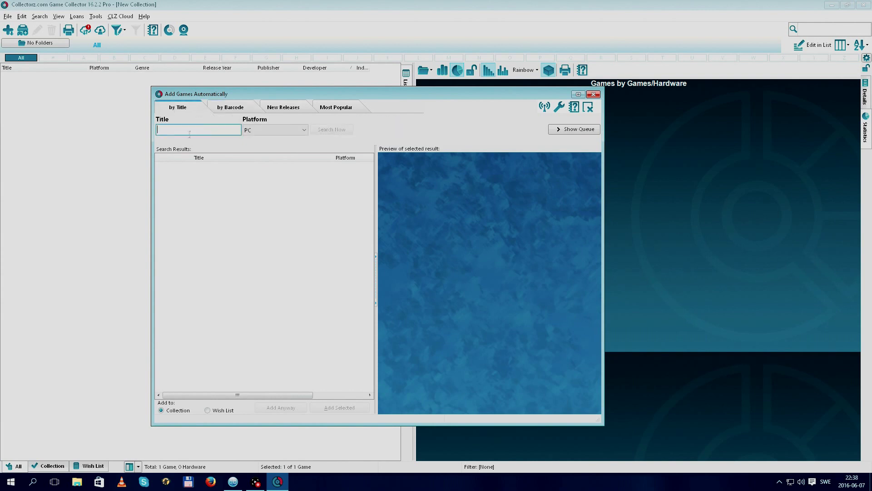
pyautogui.click(302, 131)
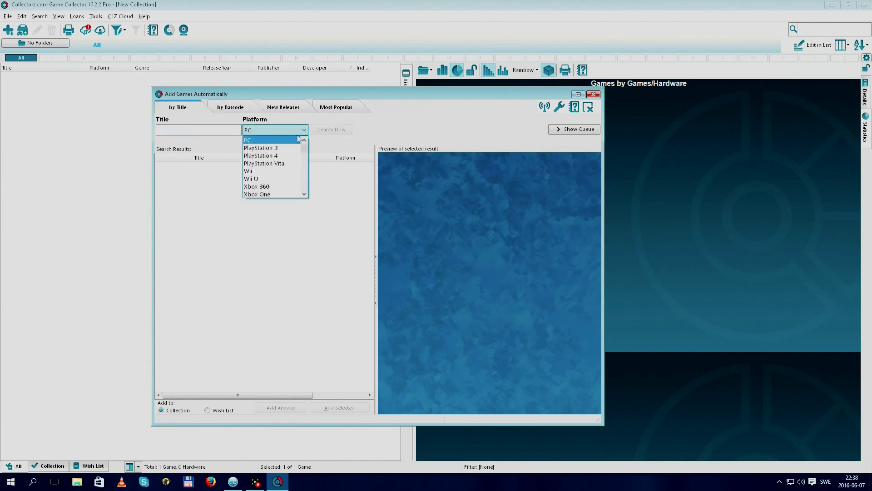
pyautogui.click(243, 112)
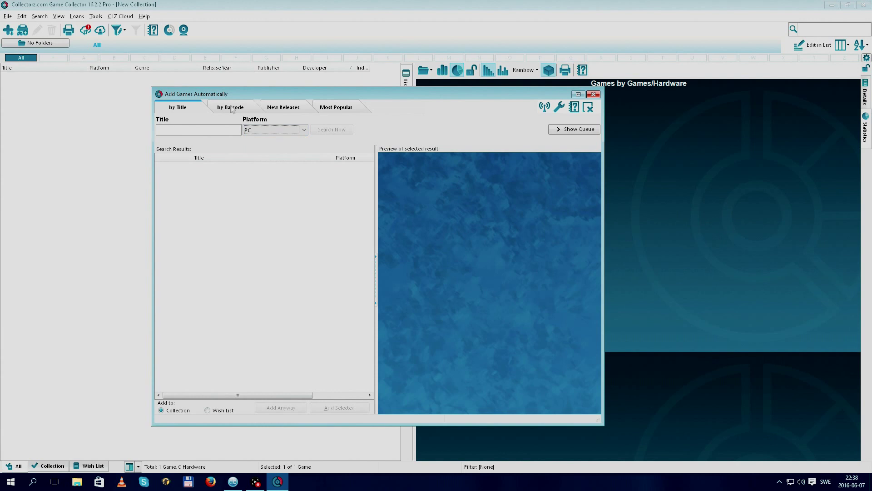
pyautogui.click(232, 109)
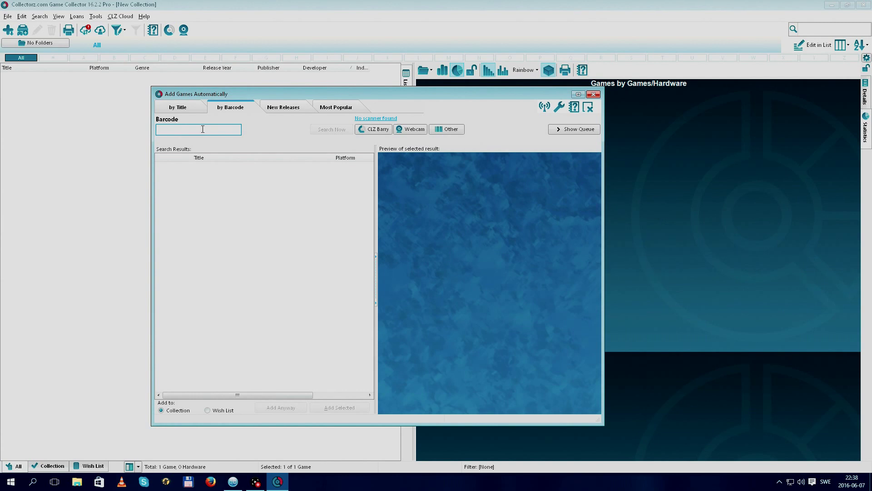
pyautogui.write('5060094')
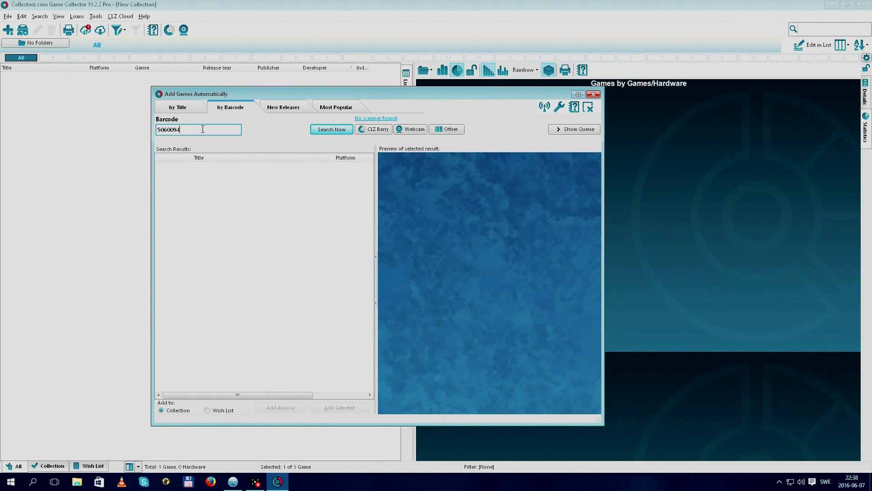
pyautogui.write('440620')
pyautogui.click(326, 131)
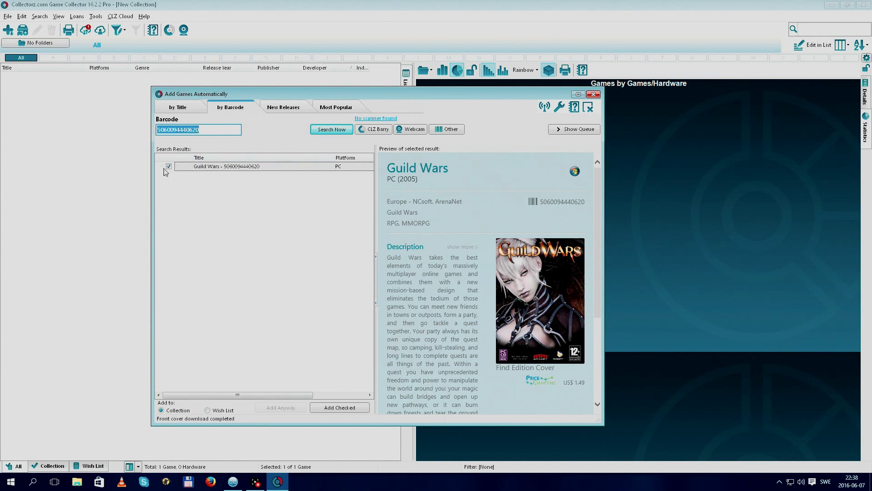
# Add the checked Guild Wars result to the collection and finish adding games without saving the collection file.
pyautogui.click(339, 408)
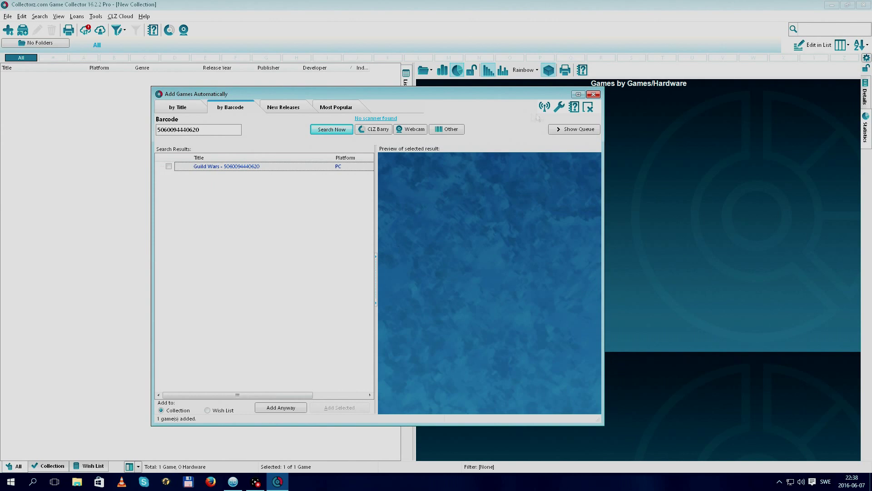
pyautogui.click(594, 94)
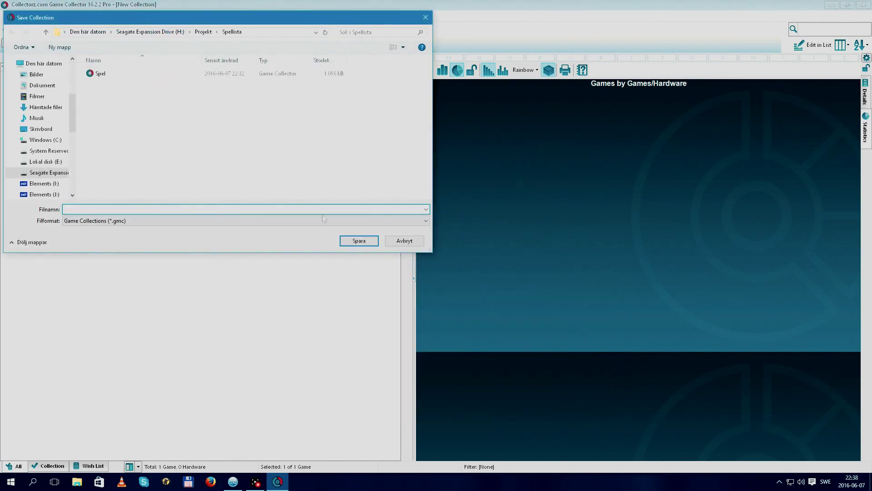
pyautogui.click(404, 241)
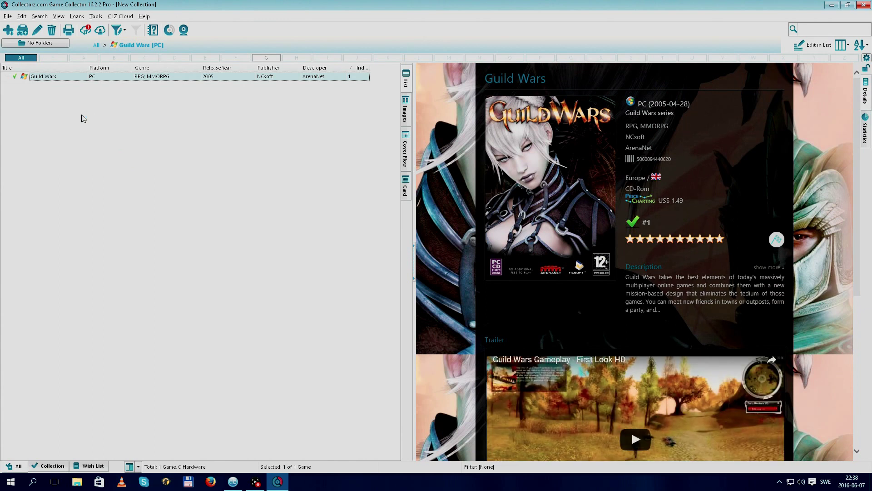
# Review the Guild Wars entry's details, including its trailer, product details, links and backdrop image.
pyautogui.scroll(-3, 632, 431)
pyautogui.scroll(-4, 642, 278)
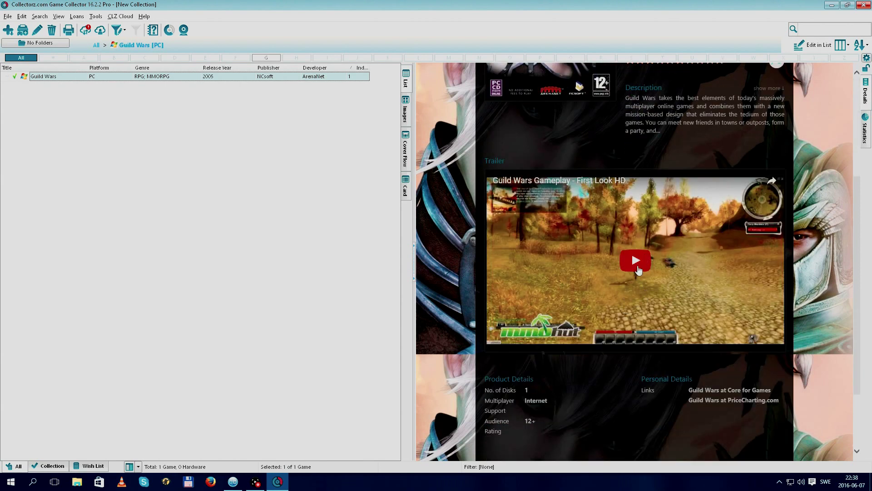
pyautogui.scroll(-2, 564, 356)
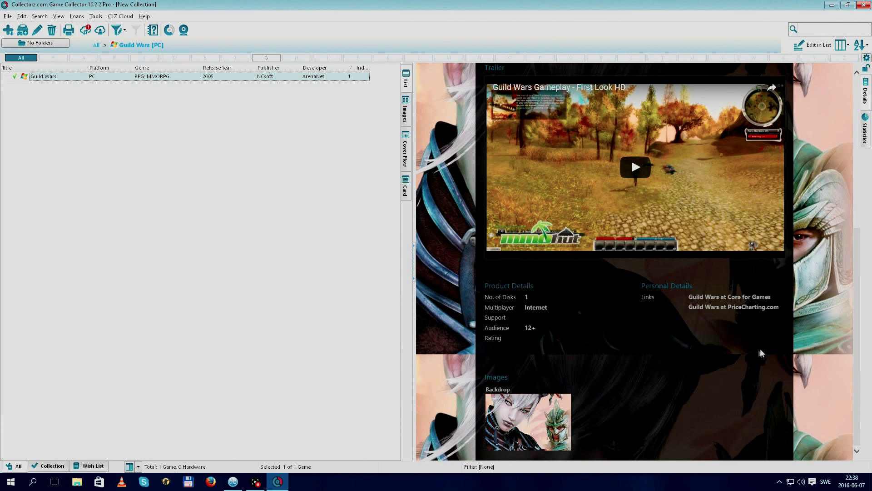
pyautogui.scroll(6, 759, 353)
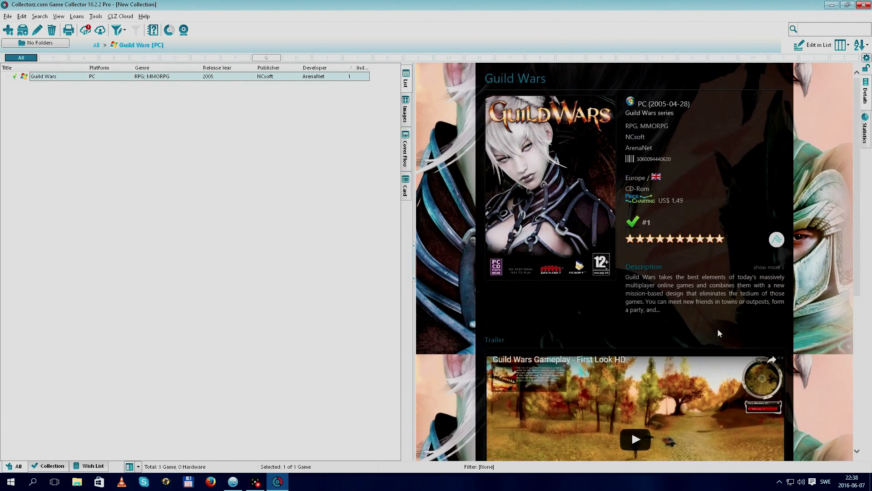
# Open Guild Wars for editing and examine its main data, details, links, covers and description without changing anything.
pyautogui.rightClick(66, 80)
pyautogui.click(80, 85)
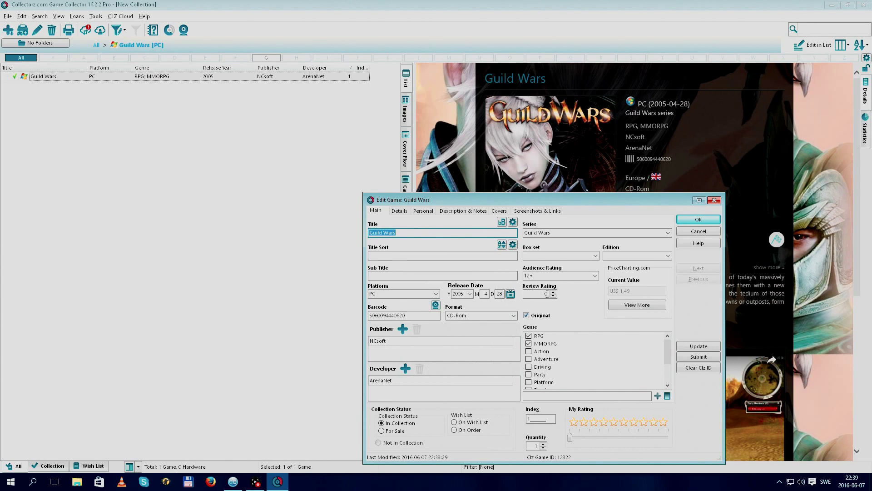
pyautogui.click(400, 210)
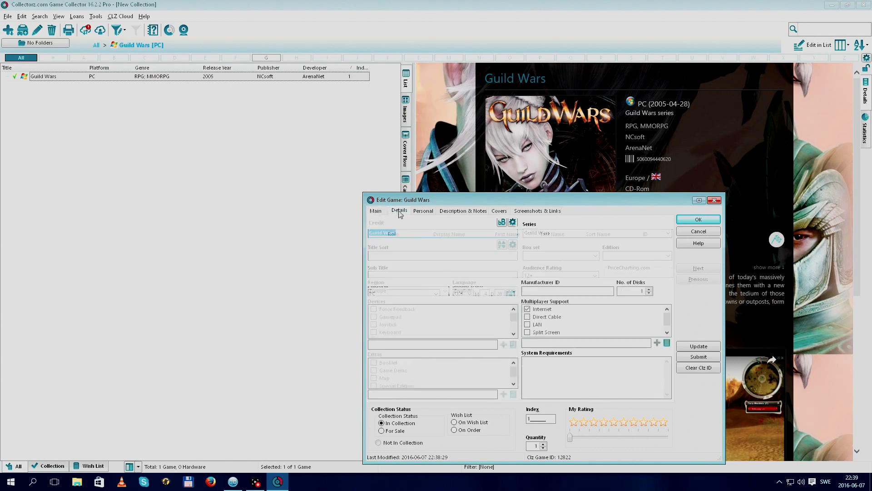
pyautogui.click(542, 211)
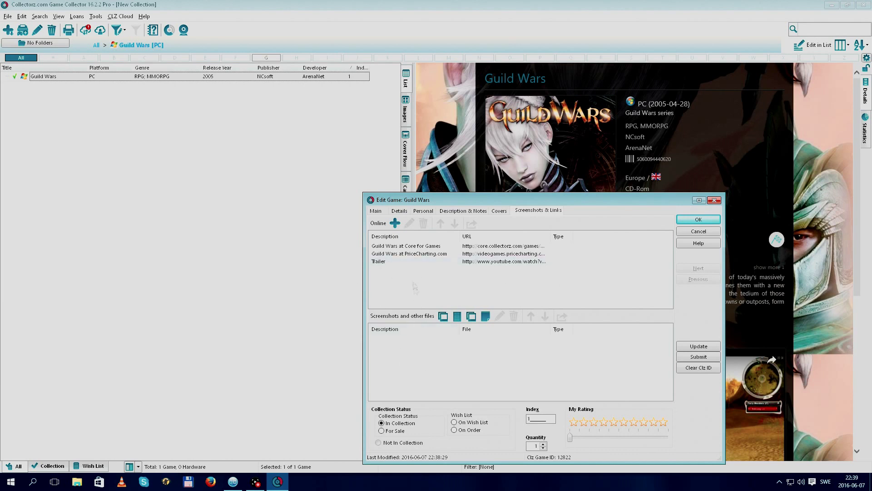
pyautogui.click(499, 211)
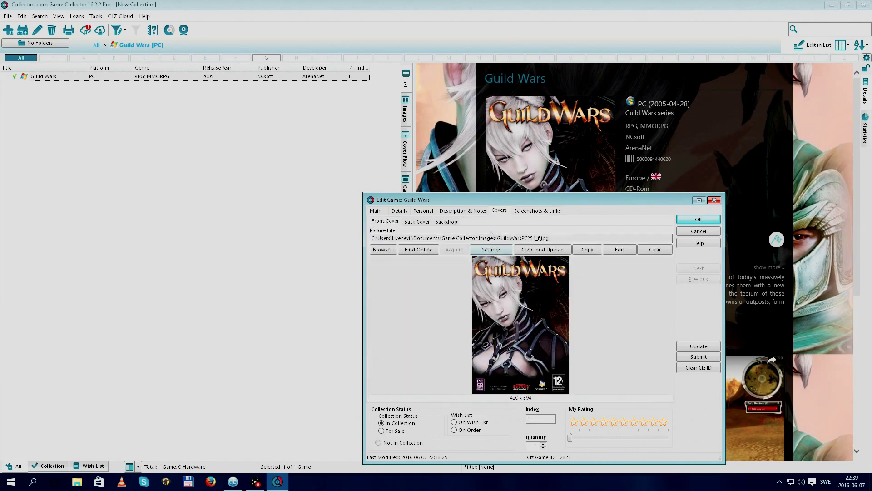
pyautogui.click(460, 211)
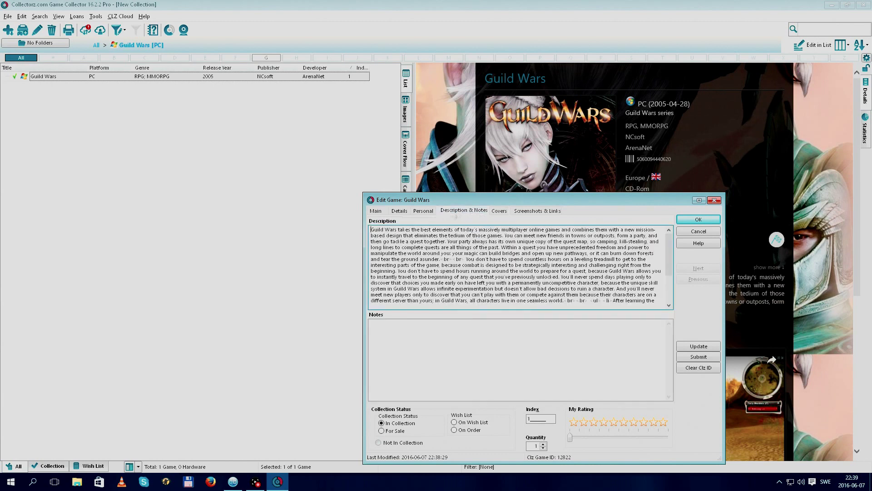
pyautogui.click(694, 220)
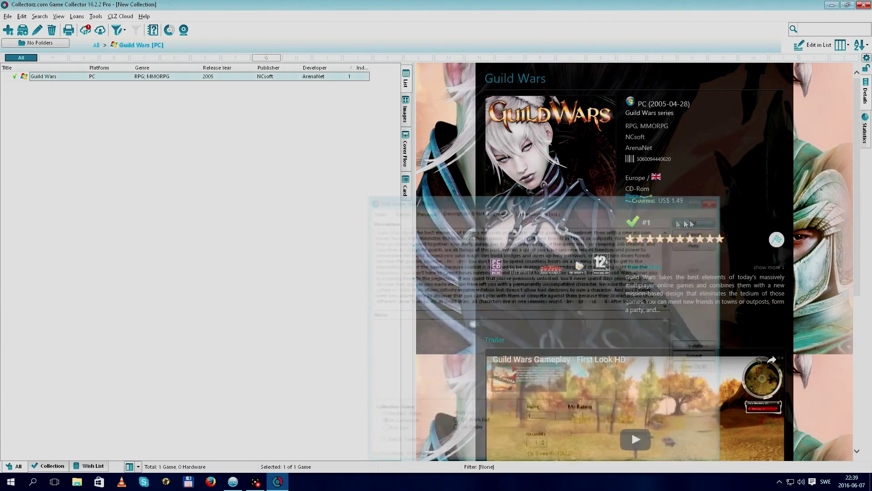
# Open the existing game collection database Spel from the Spellista folder.
pyautogui.click(8, 16)
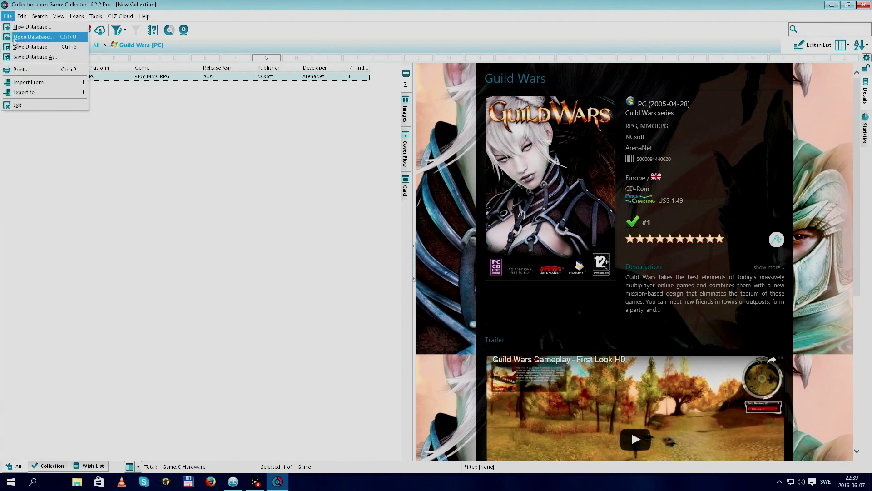
pyautogui.click(14, 40)
pyautogui.click(103, 76)
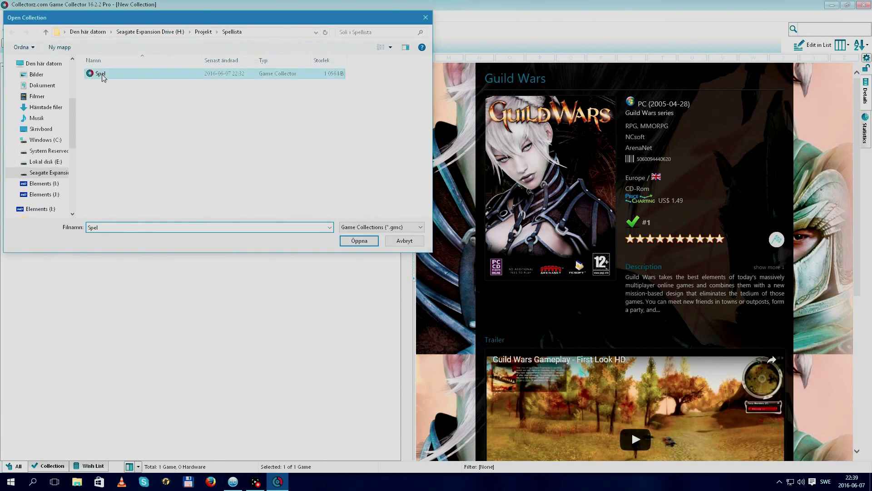
pyautogui.doubleClick(102, 76)
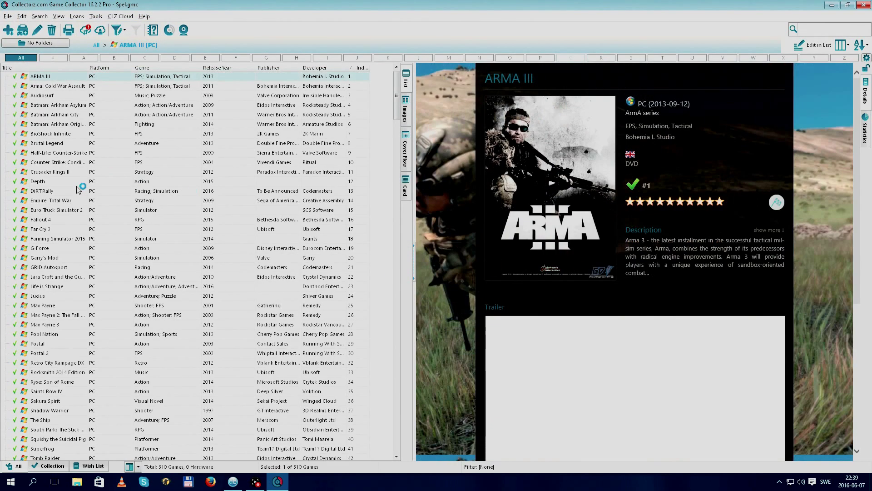
# Select the game Depth, look at the CLZ Cloud commands and browse the game's details.
pyautogui.click(76, 181)
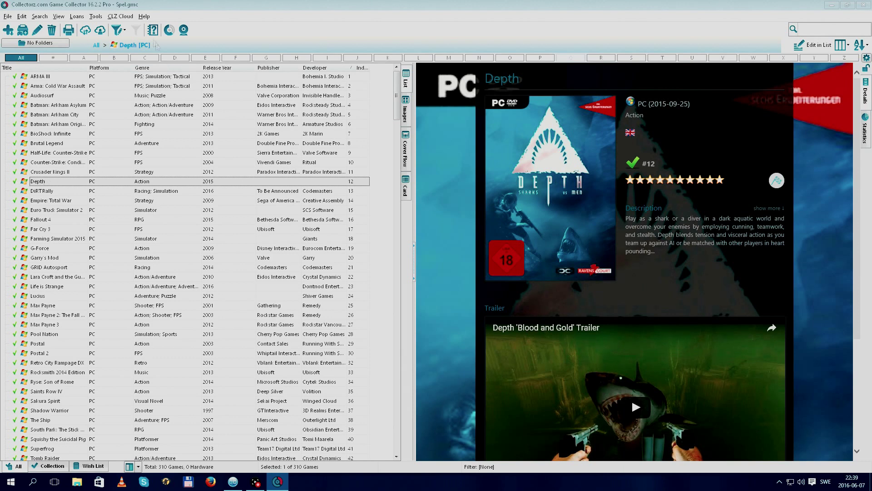
pyautogui.click(117, 18)
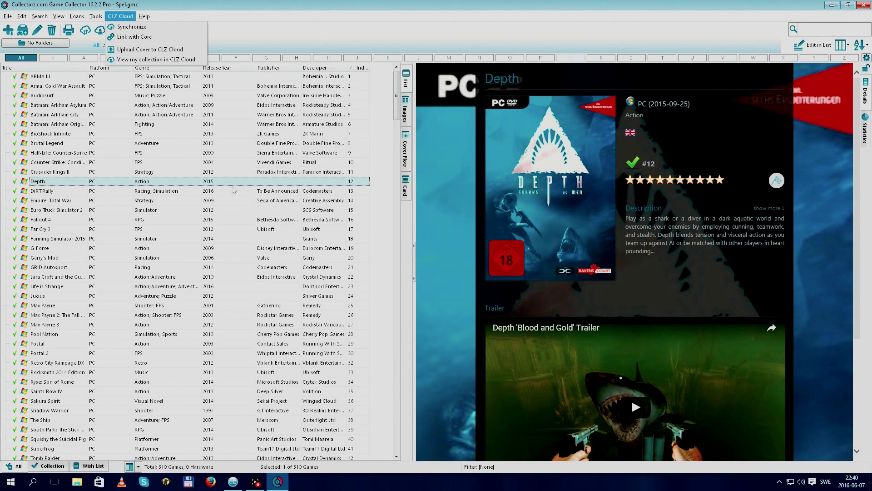
pyautogui.click(279, 12)
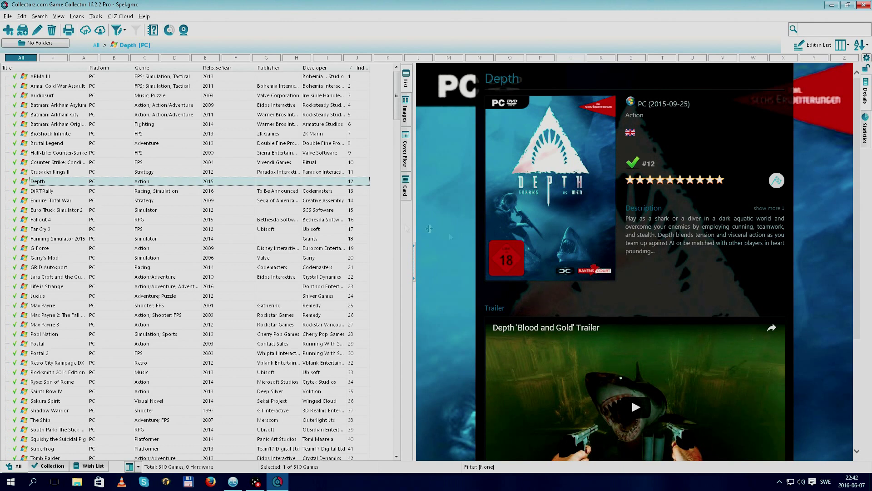
pyautogui.scroll(-3, 580, 284)
pyautogui.scroll(-2, 582, 292)
pyautogui.scroll(5, 581, 290)
# Open Depth for editing, examine its links, covers, description and notes, and close it without changes.
pyautogui.rightClick(238, 184)
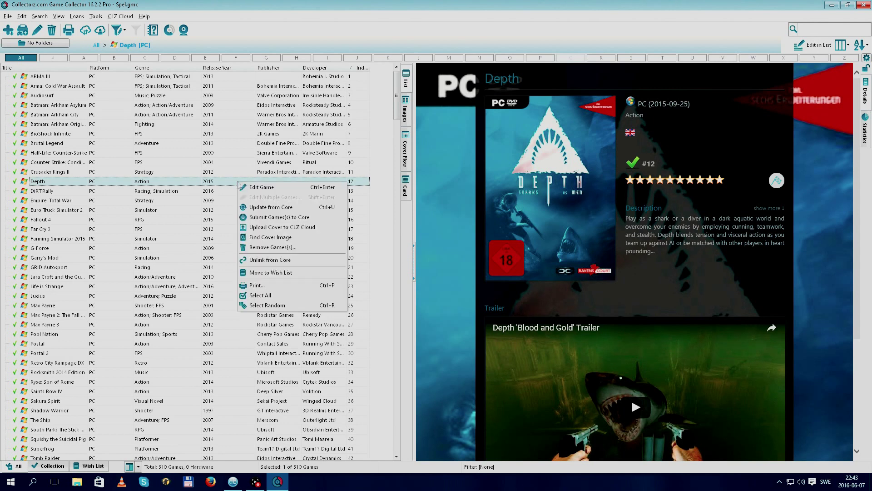
pyautogui.click(286, 191)
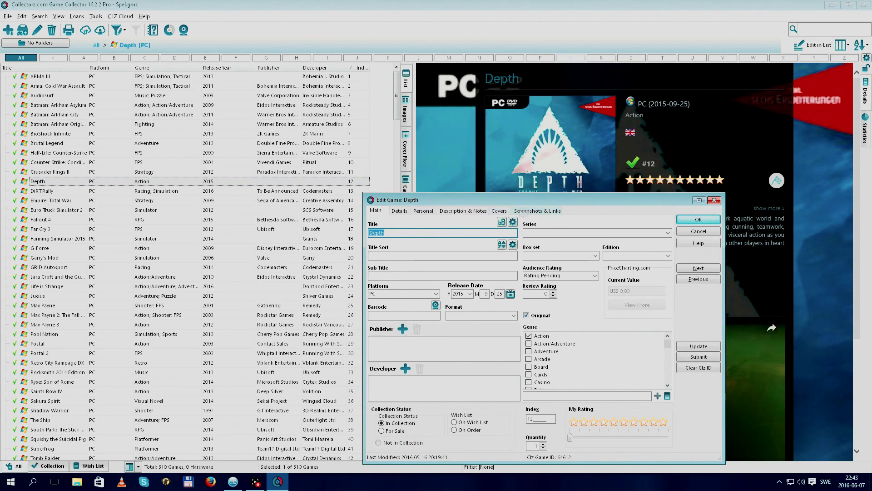
pyautogui.click(532, 213)
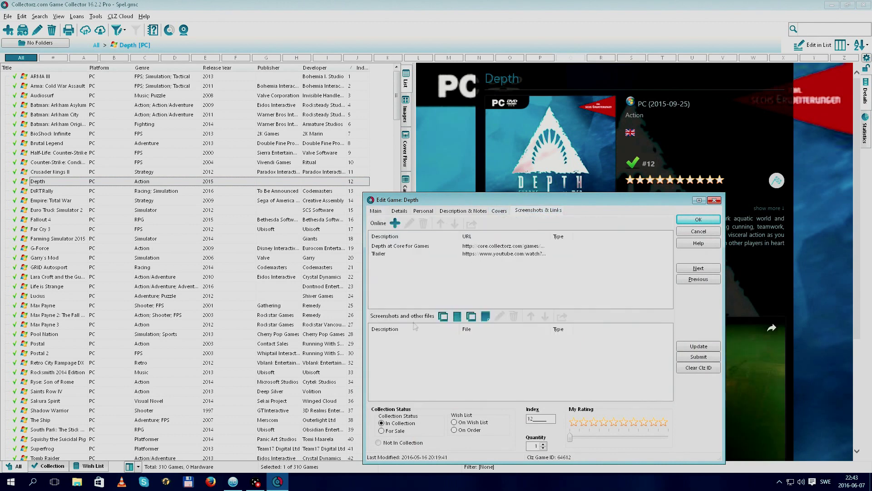
pyautogui.click(496, 214)
pyautogui.click(464, 212)
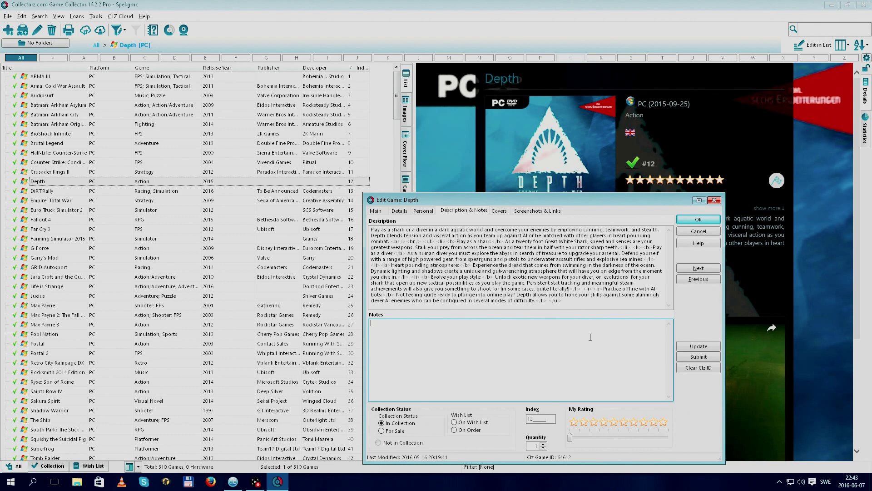
pyautogui.click(715, 203)
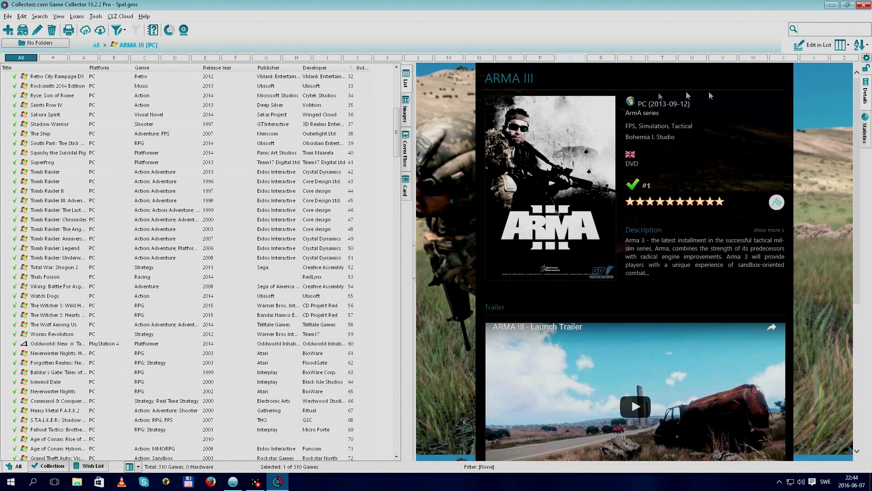
# Filter the game list with the quick search term "action".
pyautogui.click(811, 28)
pyautogui.write('action')
pyautogui.press('Return')
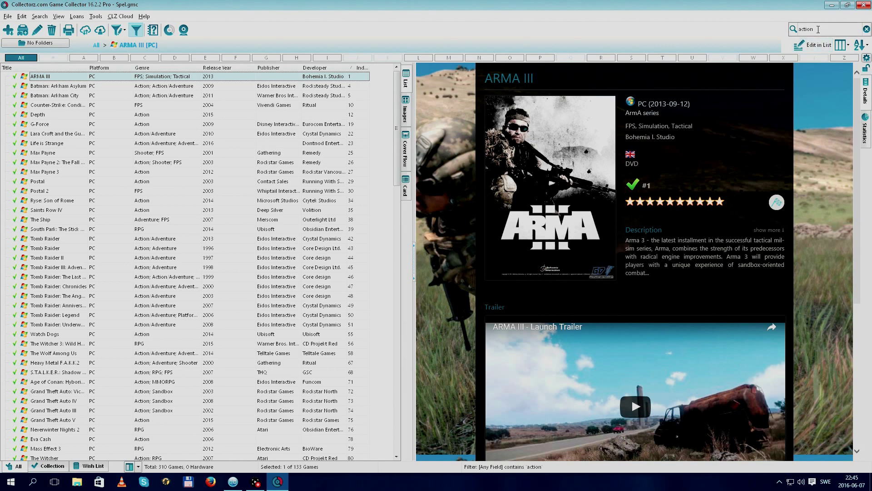
pyautogui.doubleClick(818, 29)
# Open the loan form for Max Payne 2: The Fall of Max Payne, review its borrower and date fields, and close it.
pyautogui.click(77, 17)
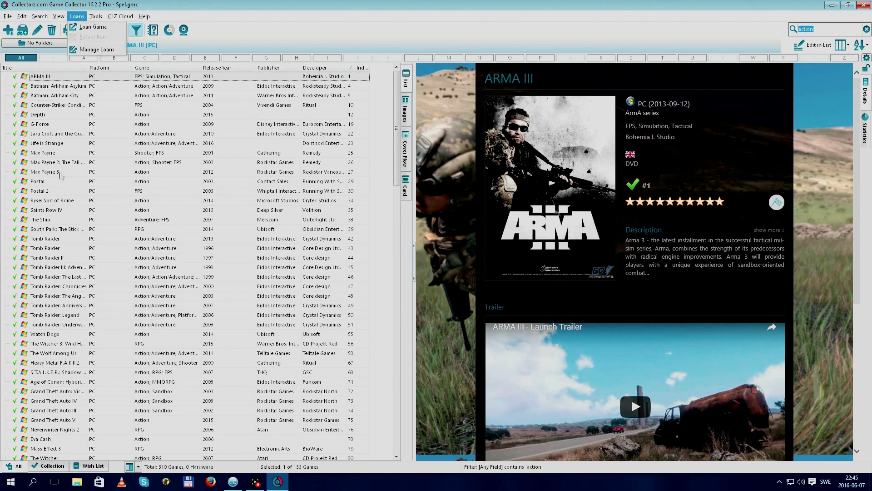
pyautogui.click(54, 162)
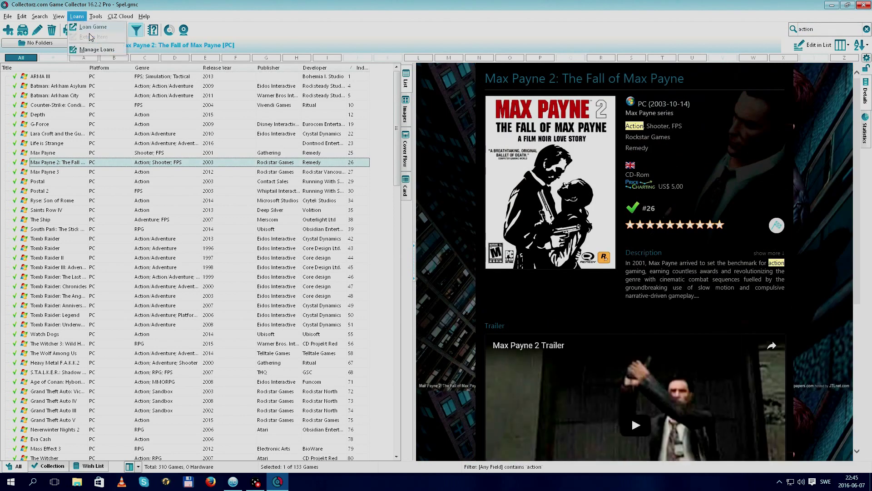
pyautogui.click(91, 30)
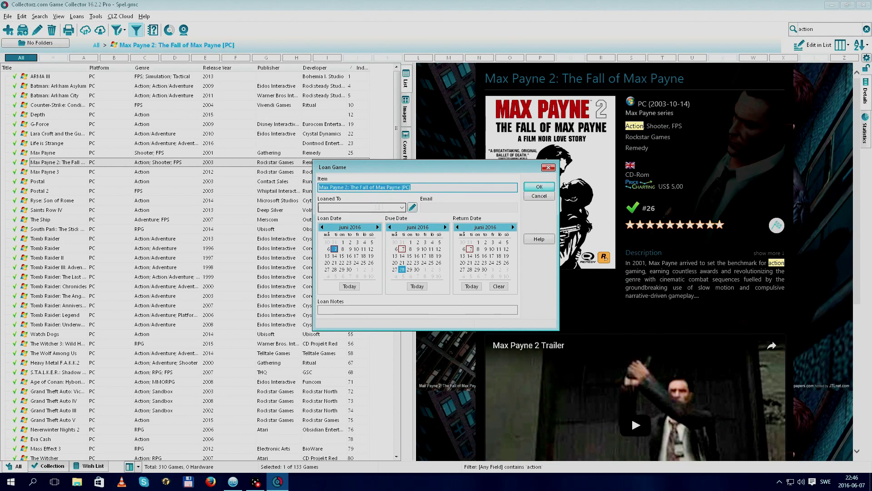
pyautogui.click(536, 188)
# Look at the CLZ Cloud and Help commands, switch to Firefox and browse the online game collection's covers.
pyautogui.click(119, 17)
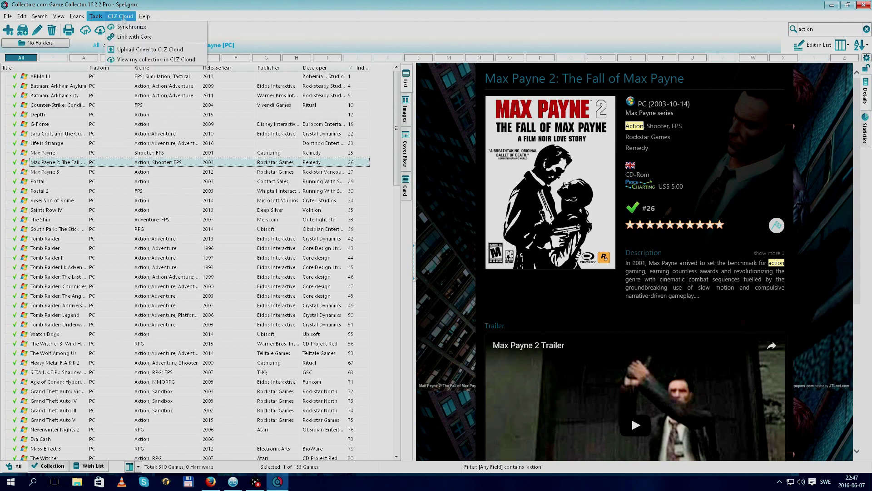
pyautogui.moveTo(144, 16)
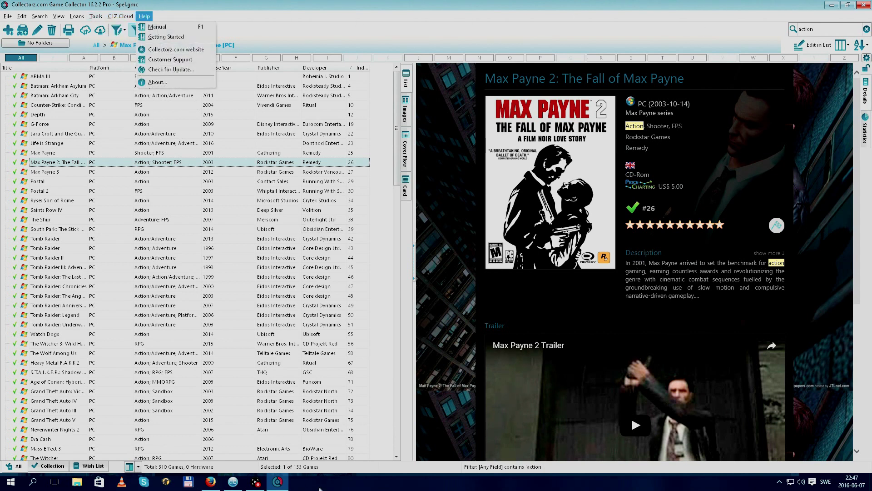
pyautogui.click(210, 481)
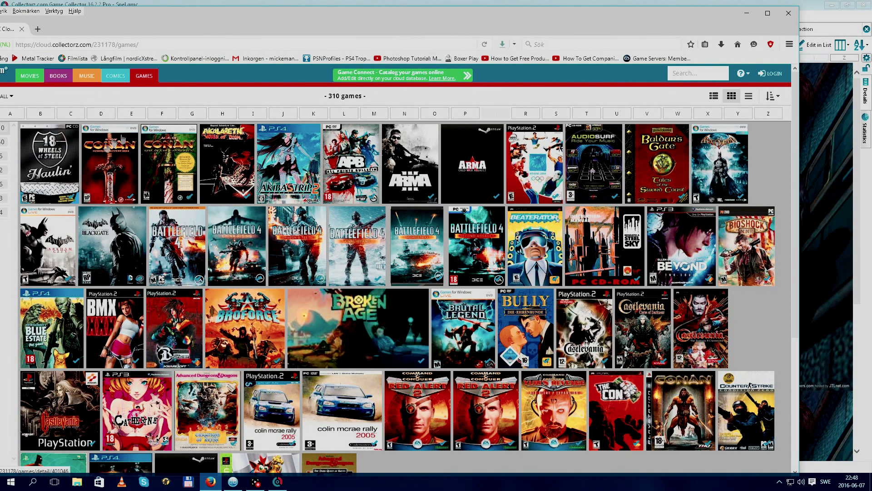
pyautogui.scroll(-2, 503, 225)
pyautogui.scroll(-5, 503, 225)
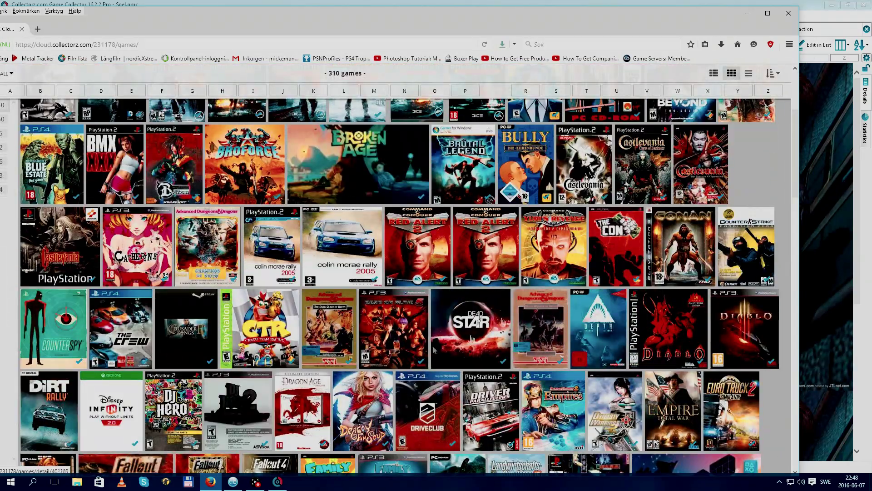
pyautogui.scroll(-1, 360, 245)
pyautogui.scroll(-18, 360, 245)
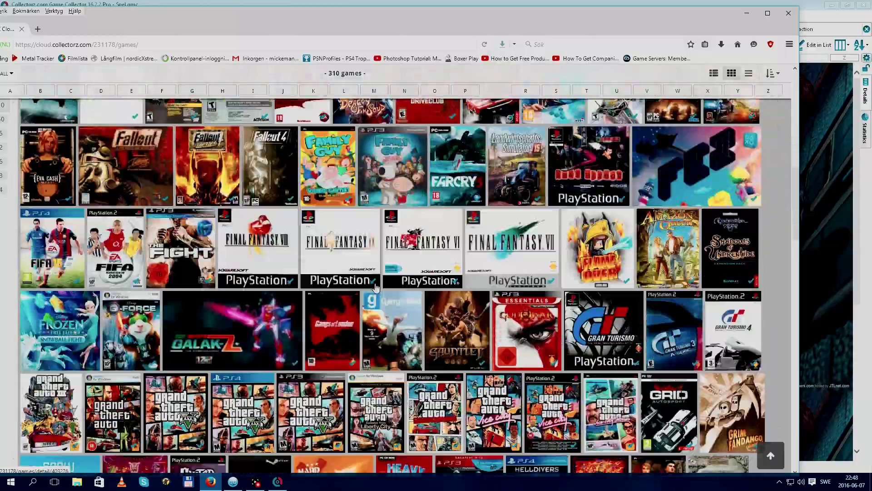
pyautogui.scroll(-20, 374, 287)
pyautogui.scroll(20, 374, 287)
pyautogui.scroll(5, 375, 287)
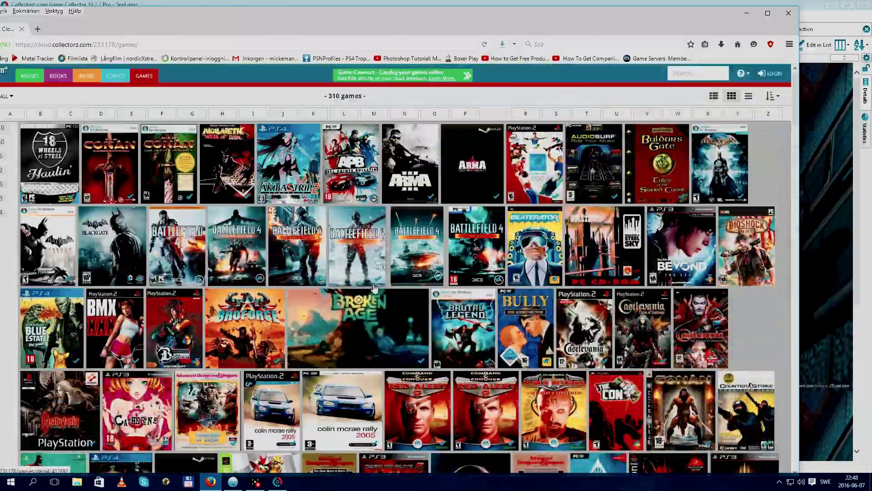
# Show the online collection as a detailed list and examine the page for Age of Conan: Hyborian Adventures.
pyautogui.click(714, 96)
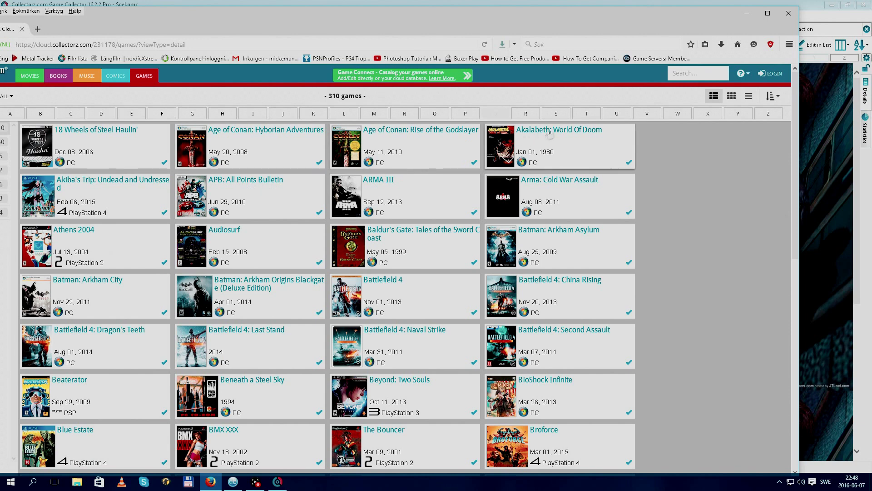
pyautogui.click(254, 135)
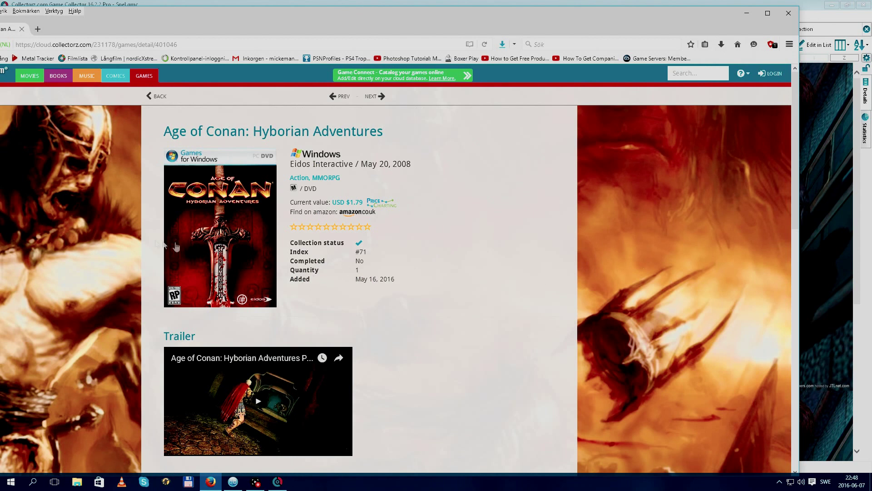
pyautogui.scroll(-7, 246, 240)
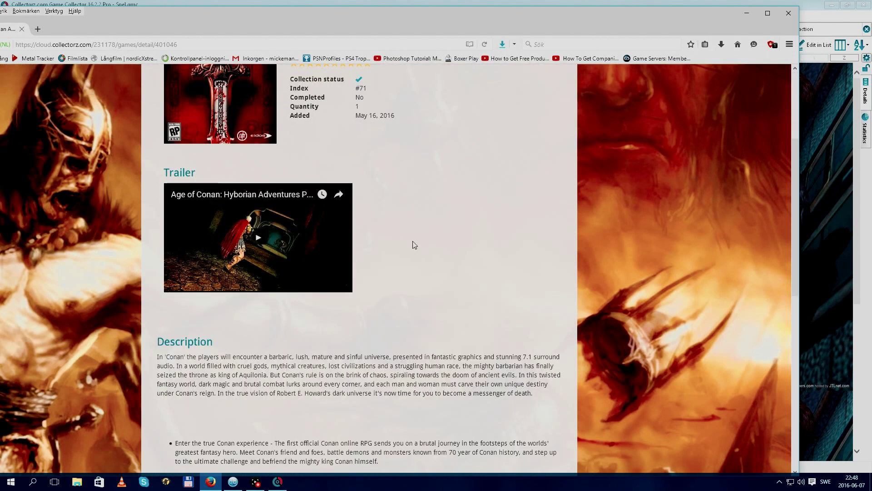
pyautogui.scroll(-5, 347, 287)
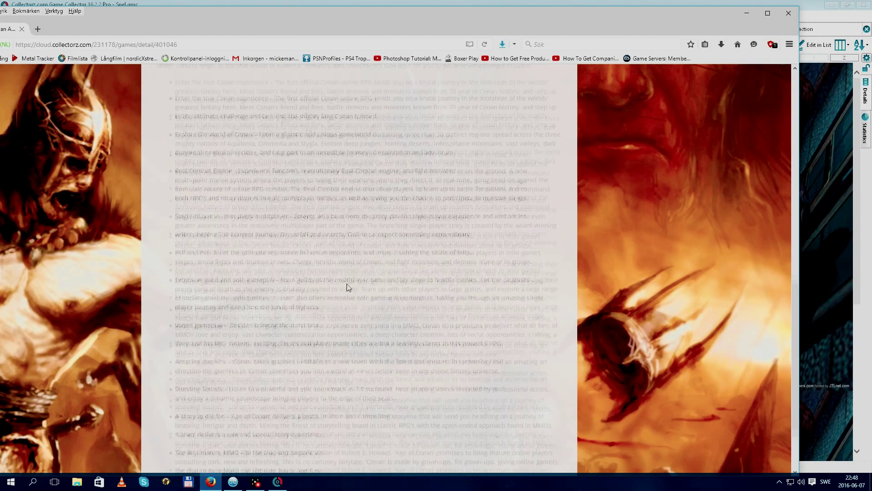
pyautogui.scroll(12, 348, 287)
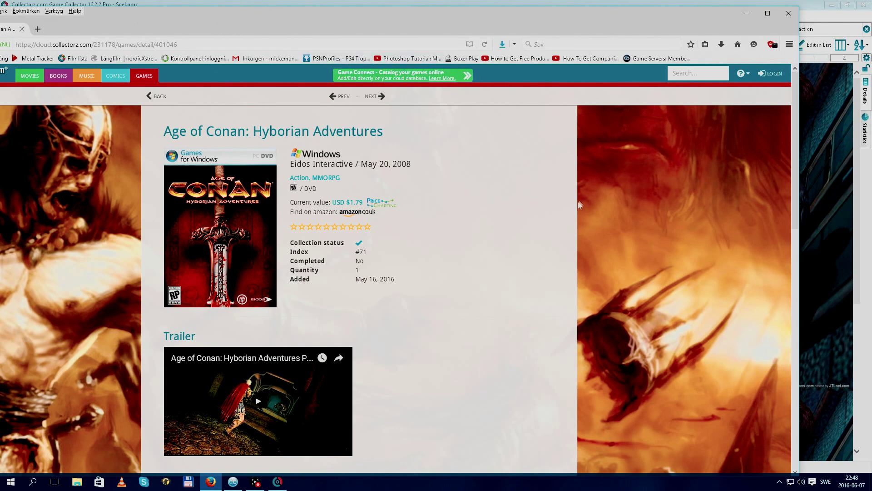
pyautogui.moveTo(357, 12)
pyautogui.mouseDown()
pyautogui.moveTo(364, 10)
pyautogui.moveTo(345, 7)
pyautogui.mouseUp()
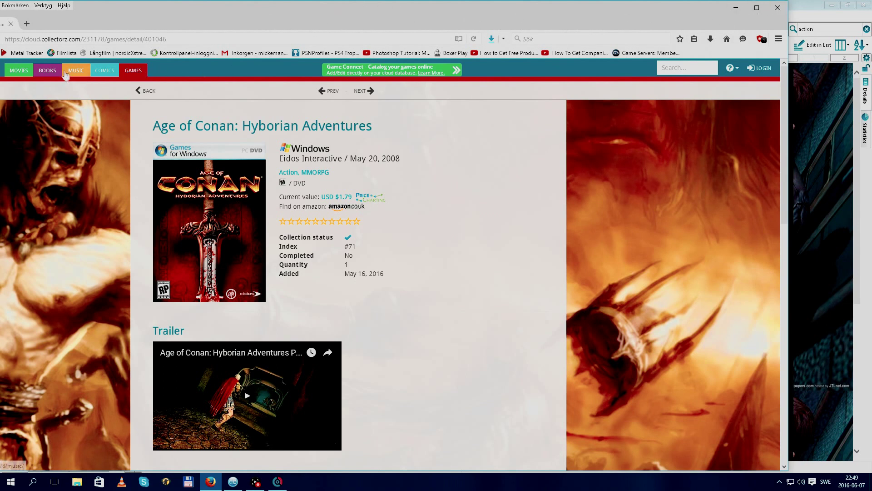
# Return to the online games overview, browse it as covers, and close the browser to get back to Game Collector.
pyautogui.click(128, 76)
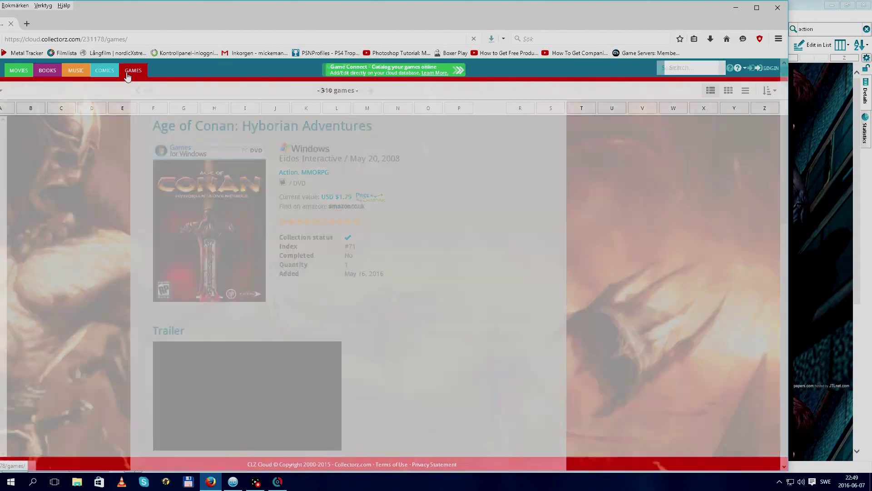
pyautogui.click(721, 91)
pyautogui.scroll(-5, 602, 228)
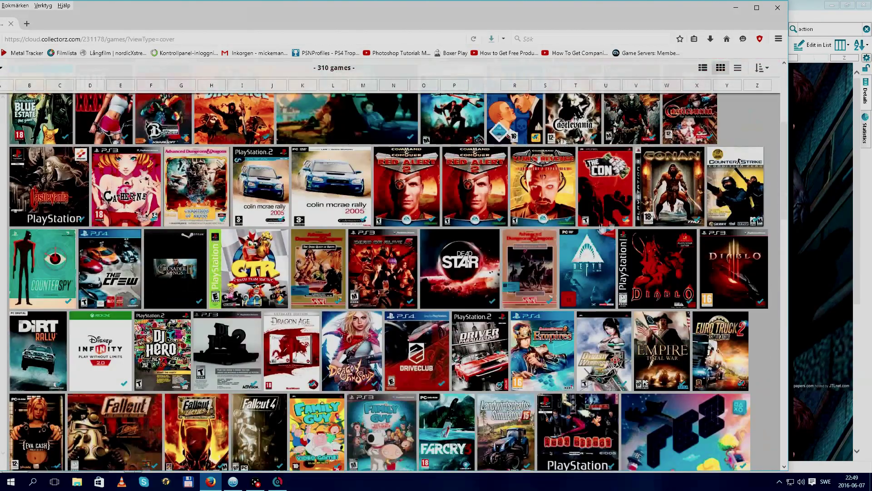
pyautogui.scroll(-8, 602, 228)
pyautogui.scroll(12, 701, 113)
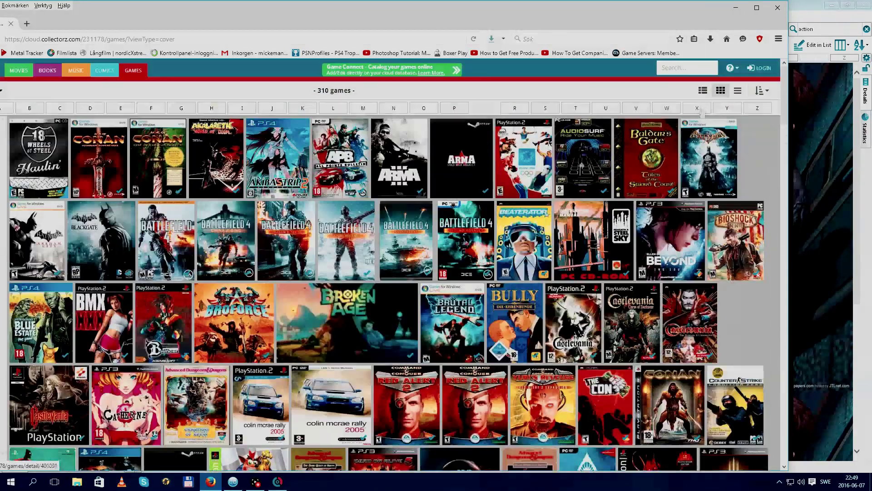
pyautogui.click(776, 10)
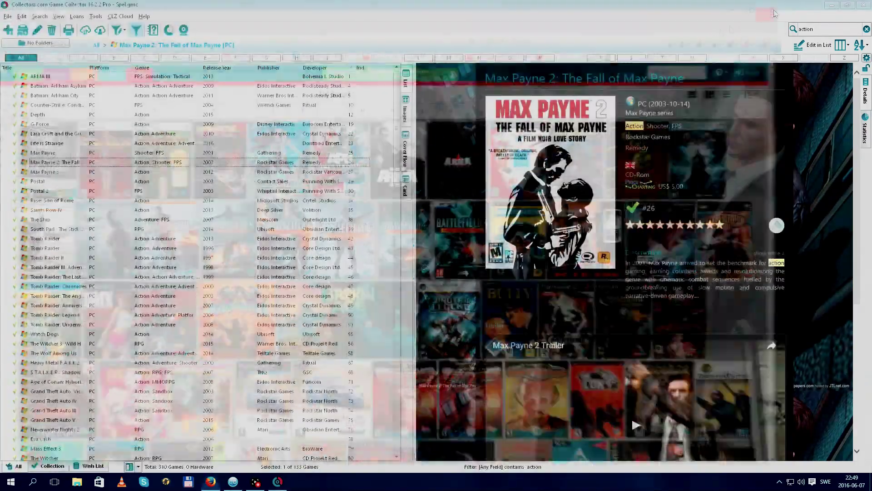
# Review the available export formats, including the Palm / Pocket PC (ListPro) options, without exporting anything.
pyautogui.click(6, 18)
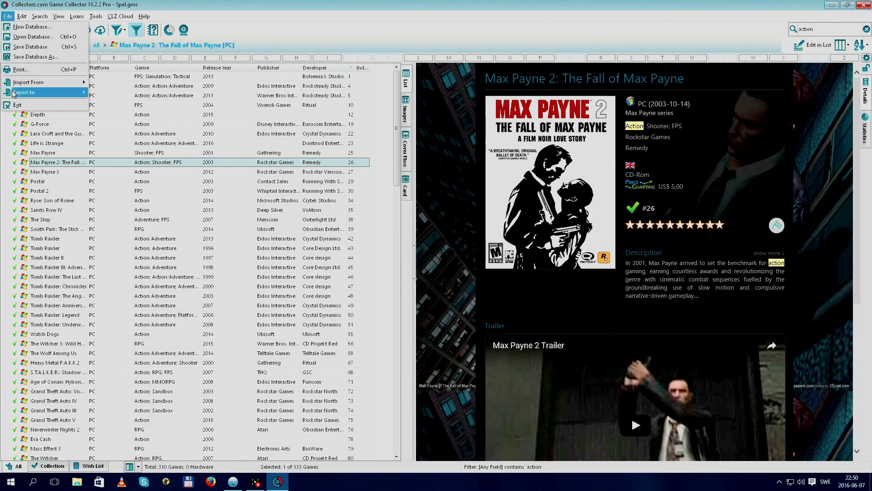
pyautogui.moveTo(14, 94)
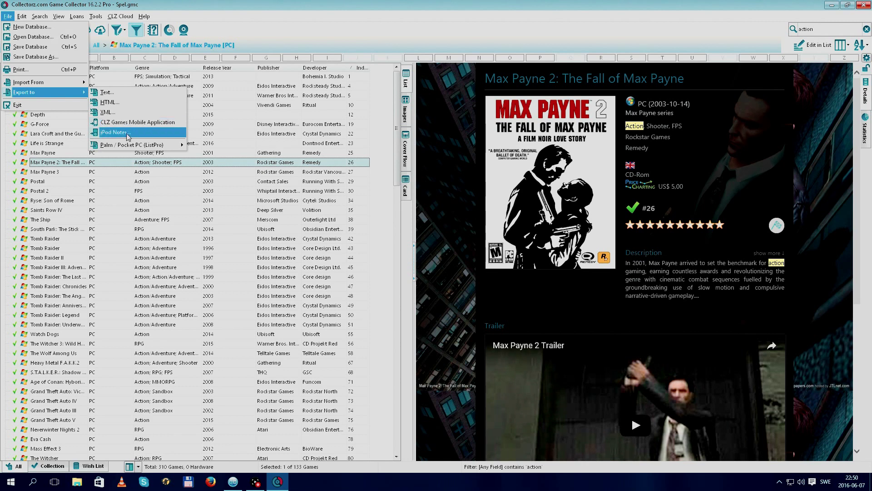
pyautogui.moveTo(130, 152)
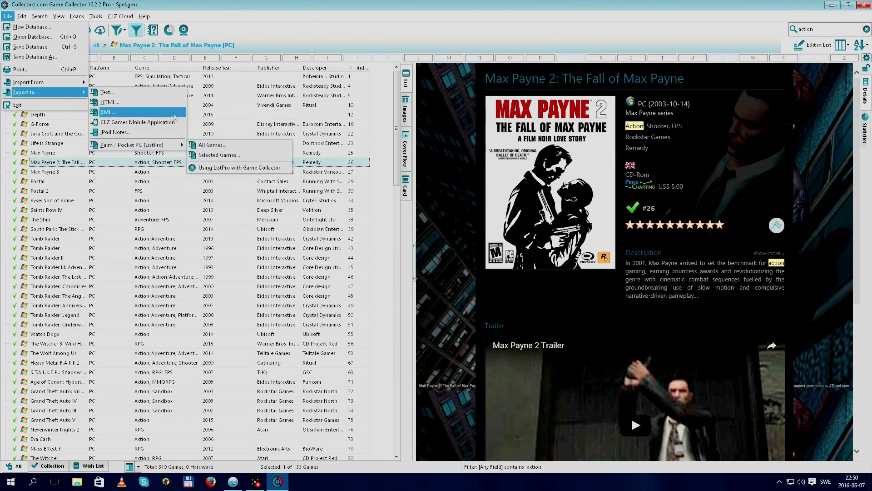
pyautogui.click(467, 4)
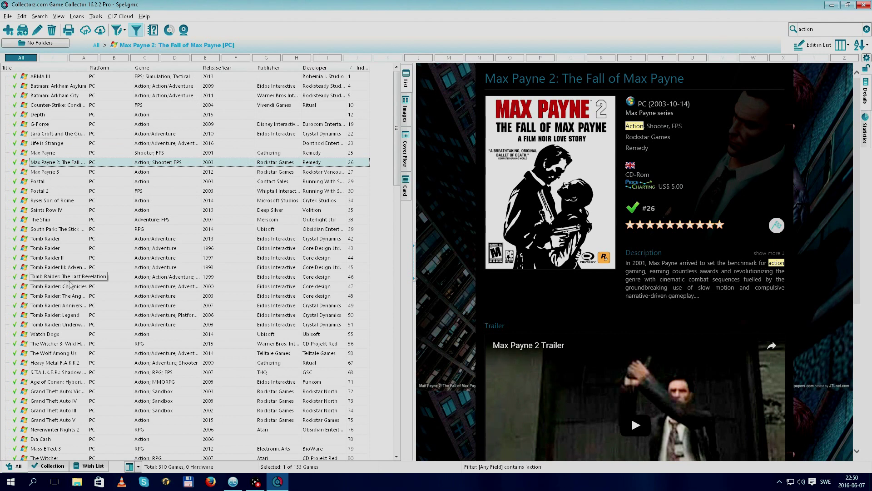
pyautogui.scroll(-5, 73, 283)
pyautogui.scroll(-5, 72, 283)
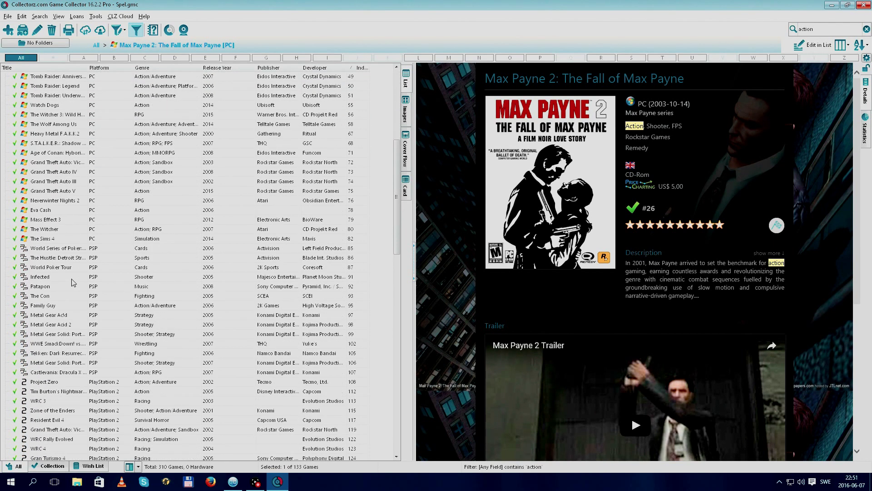
pyautogui.scroll(-2, 72, 282)
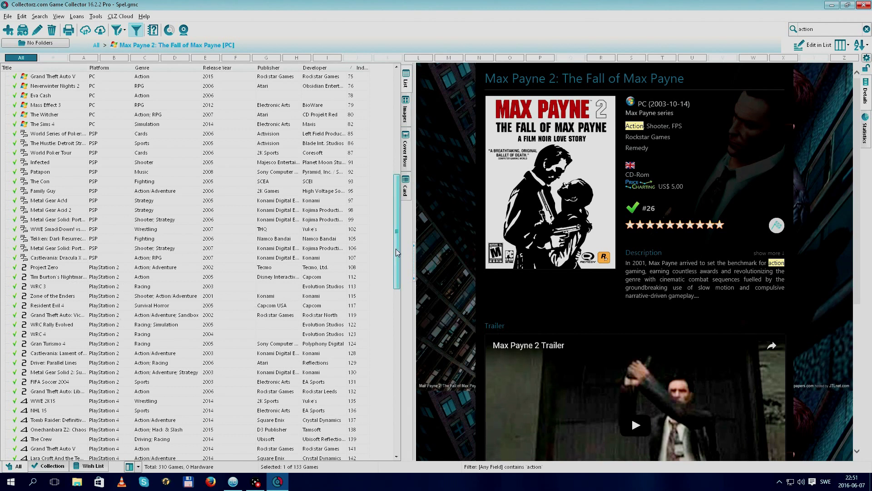
pyautogui.moveTo(388, 414); pyautogui.dragTo(418, 123)
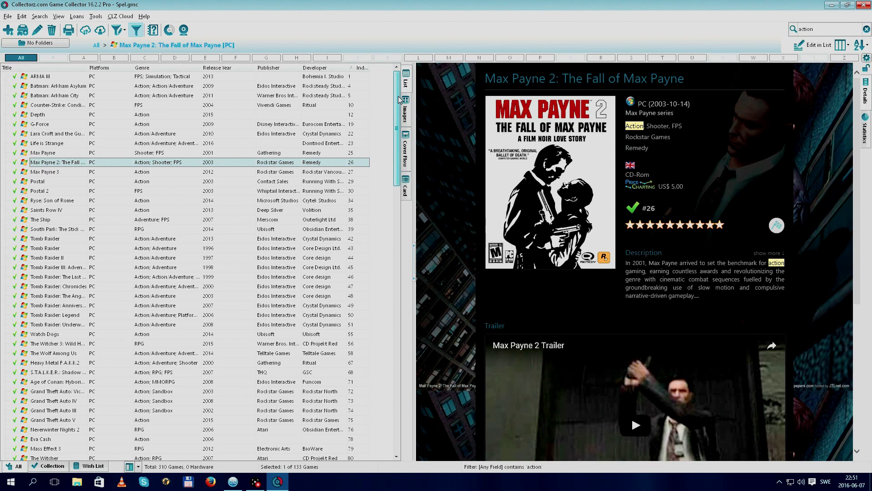
# Open Max Payne 3 for editing, examine its personal fields such as Location, and close the form without changes.
pyautogui.press('Down')
pyautogui.hotkey('ctrl', 'e')
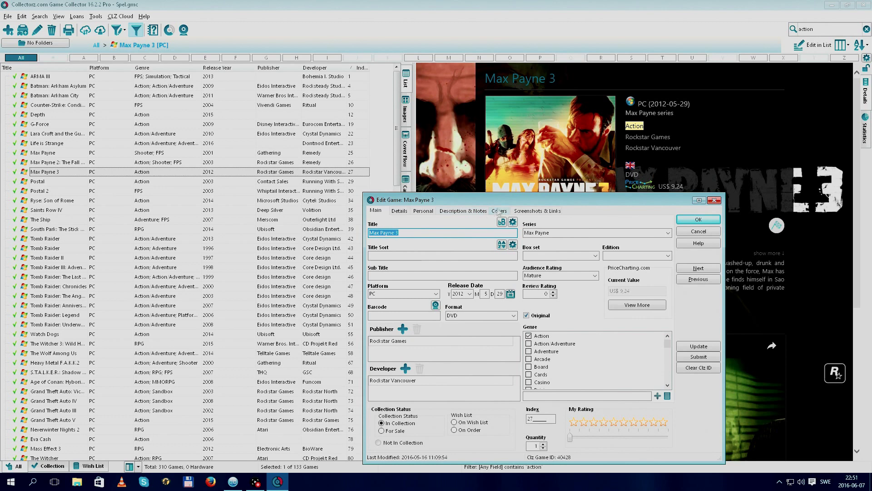
pyautogui.click(422, 211)
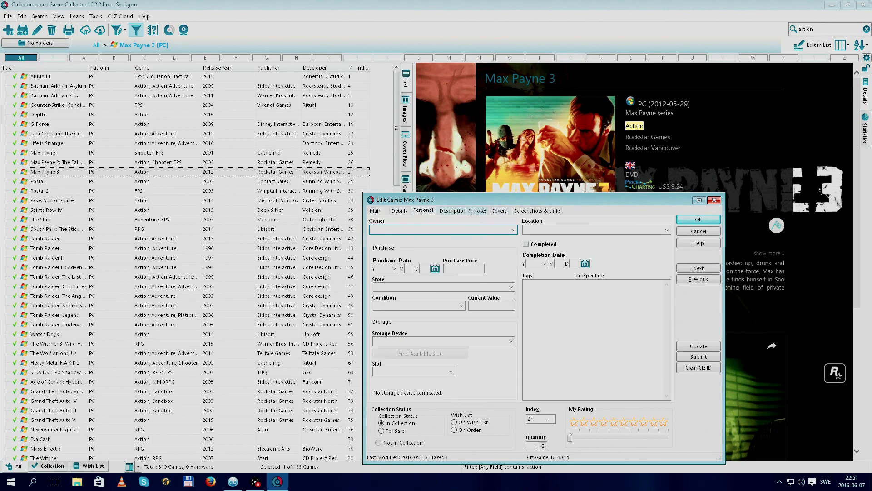
pyautogui.click(559, 229)
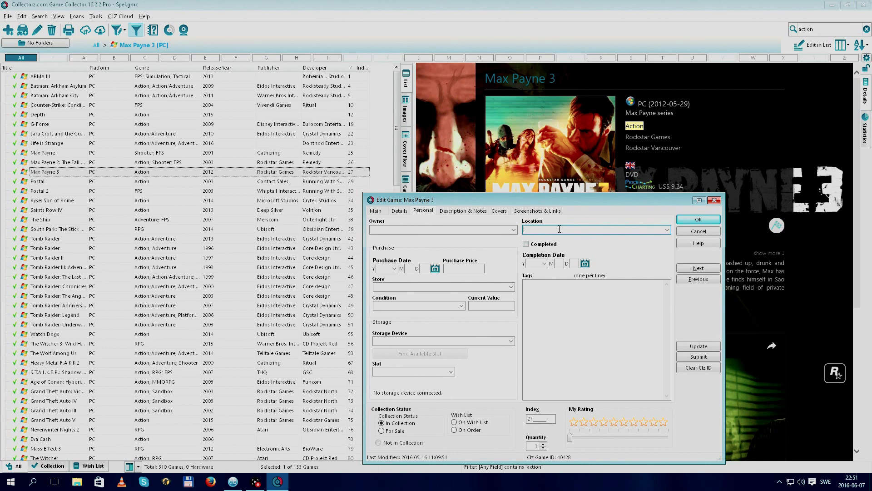
pyautogui.click(699, 221)
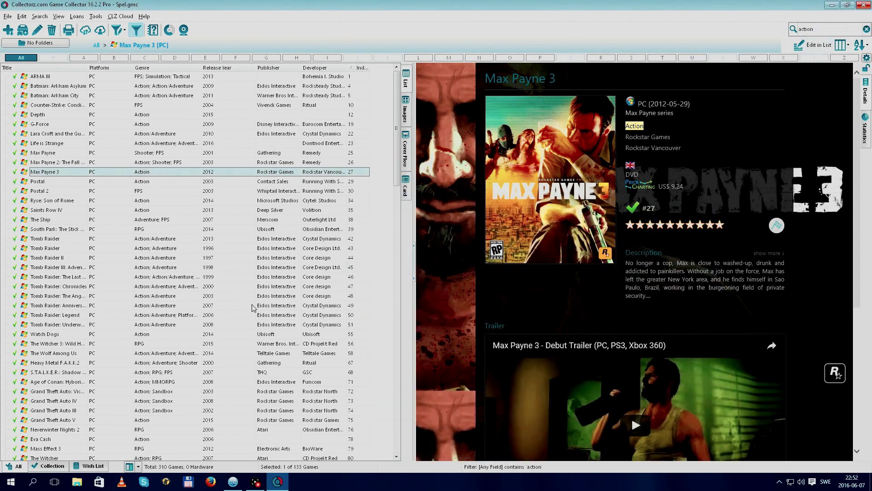
pyautogui.scroll(-6, 205, 315)
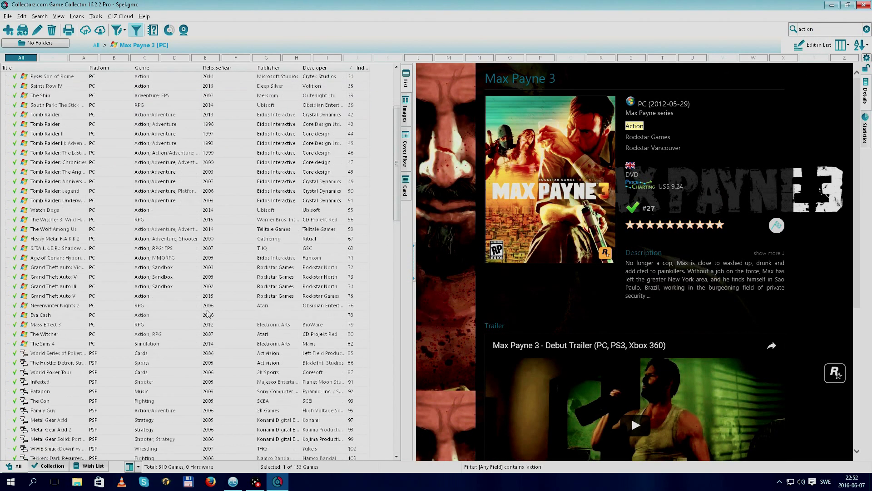
pyautogui.scroll(-3, 225, 188)
pyautogui.scroll(-1, 223, 188)
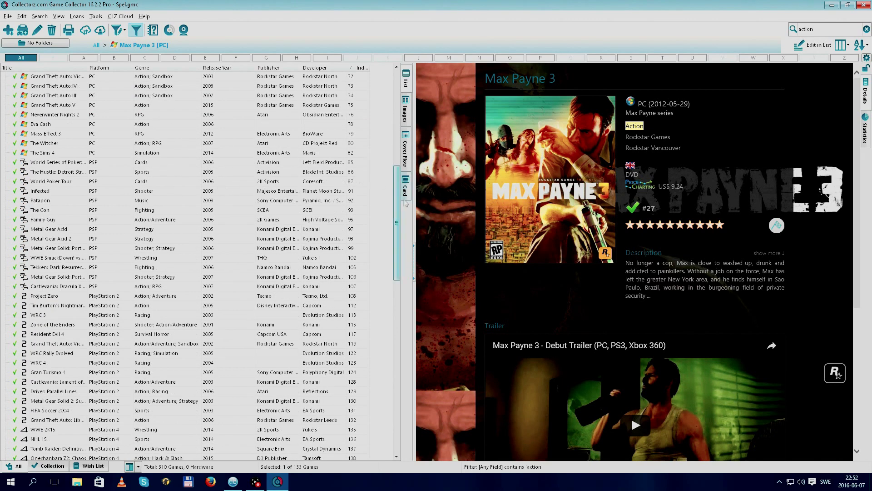
pyautogui.moveTo(394, 214); pyautogui.dragTo(395, 132)
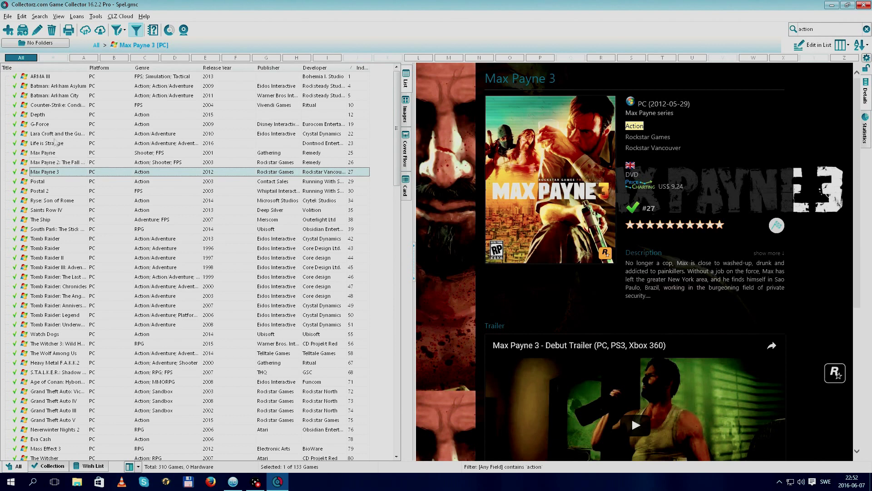
pyautogui.scroll(-2, 71, 176)
pyautogui.scroll(-3, 72, 176)
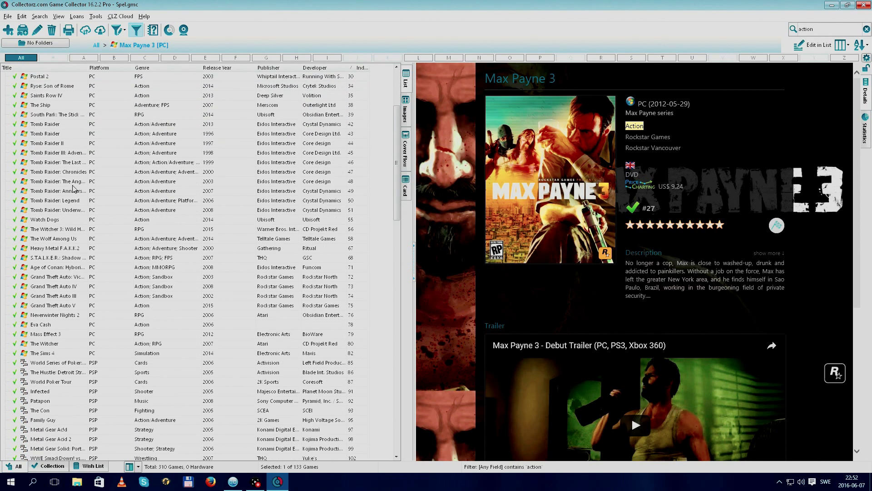